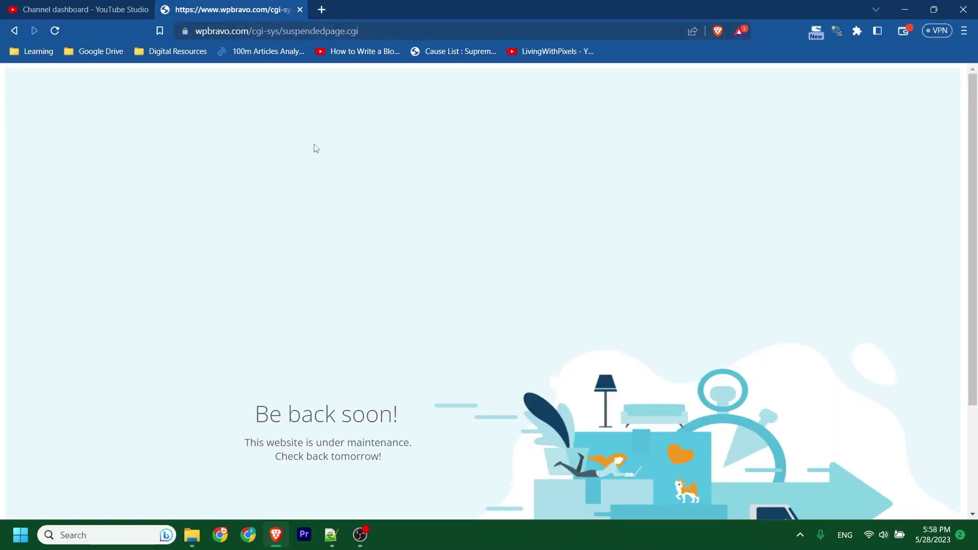
Open a new Brave tab after viewing wpbravo.com's 'Be back soon!' maintenance page
left_click(322, 9)
Load namecheap.com and open wpbravo.com's domain management page
type("namecheap.com")
key("Return")
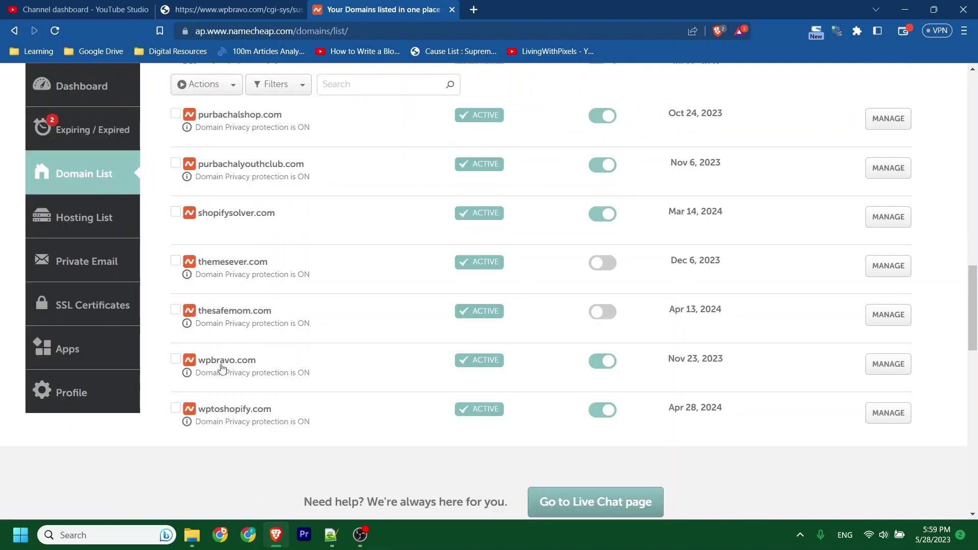
left_click(897, 371)
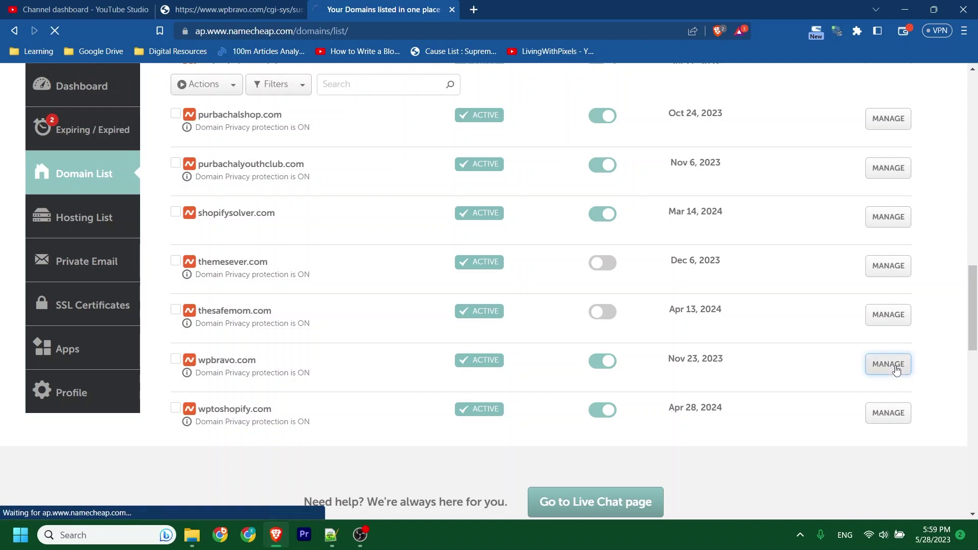
Set Custom DNS nameservers to bdns1.exonhost.com and bdns2.exonhost.com and save
scroll(897, 371, "down", 4)
left_click(415, 291)
left_click(421, 354)
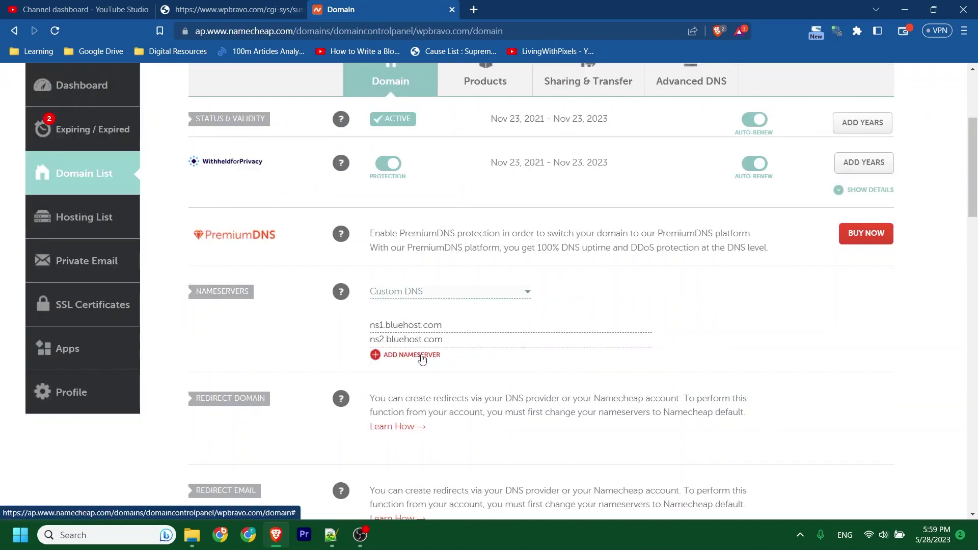
left_click(400, 324)
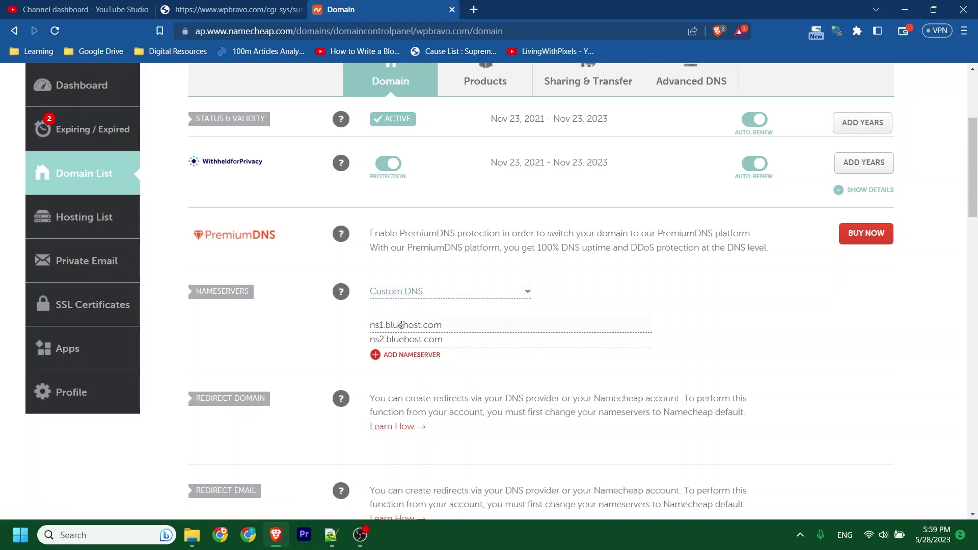
left_click_drag(450, 326, 485, 353)
type("bdns1.exonhost.com")
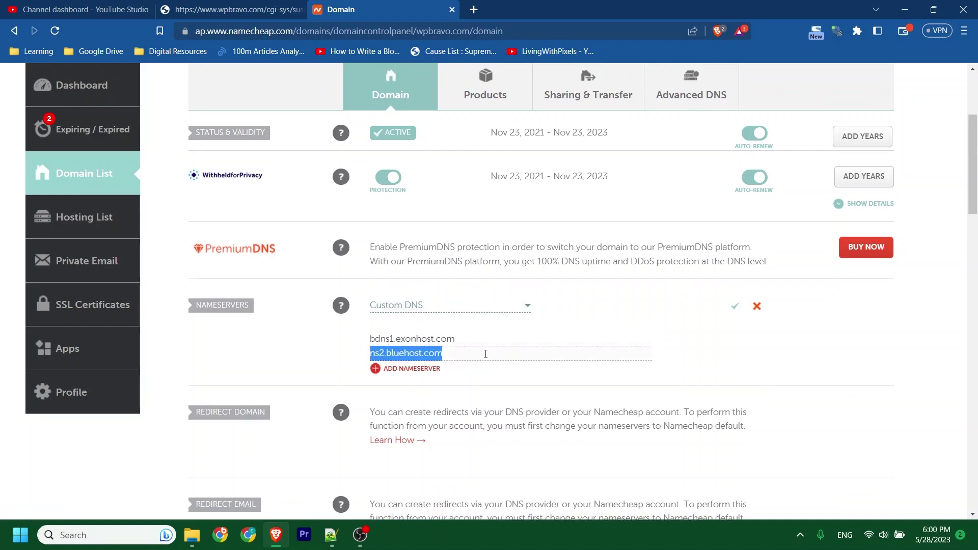
type("bdns2.exonhost.com")
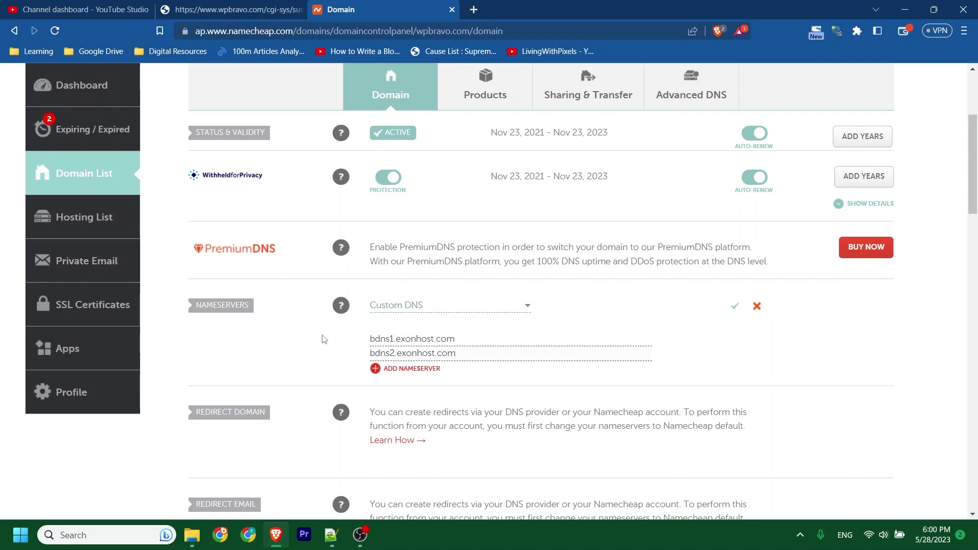
left_click(734, 309)
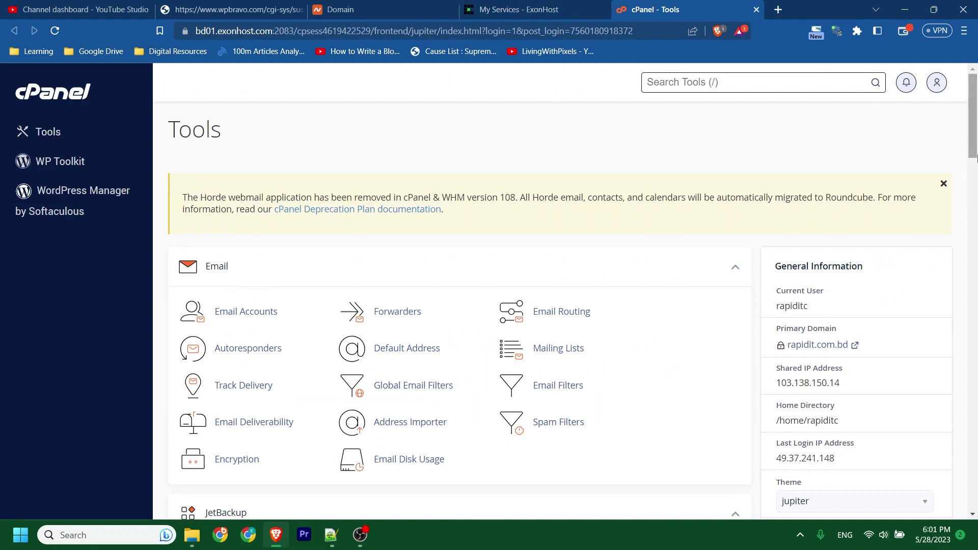
Scroll cPanel Tools down to the Files section and launch File Manager
left_click_drag(976, 130, 976, 219)
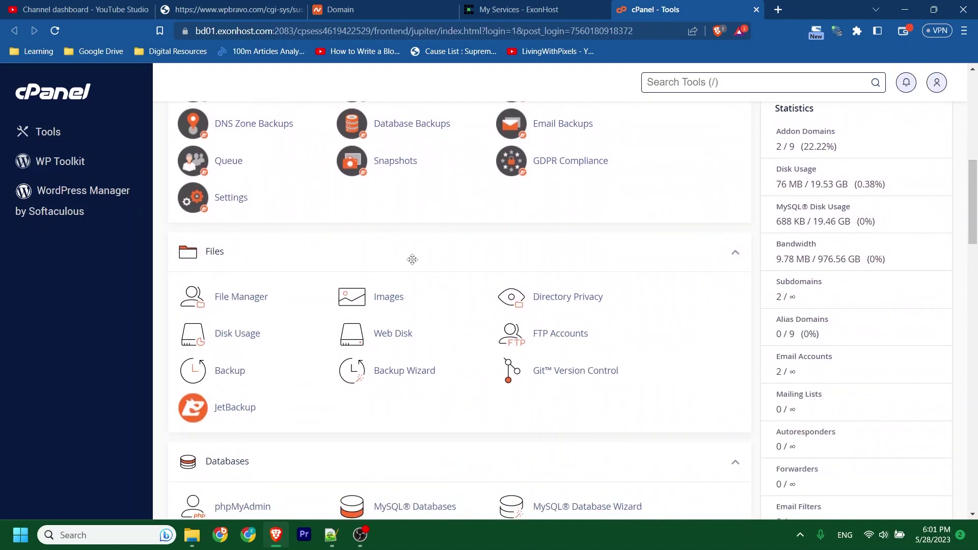
left_click(249, 300)
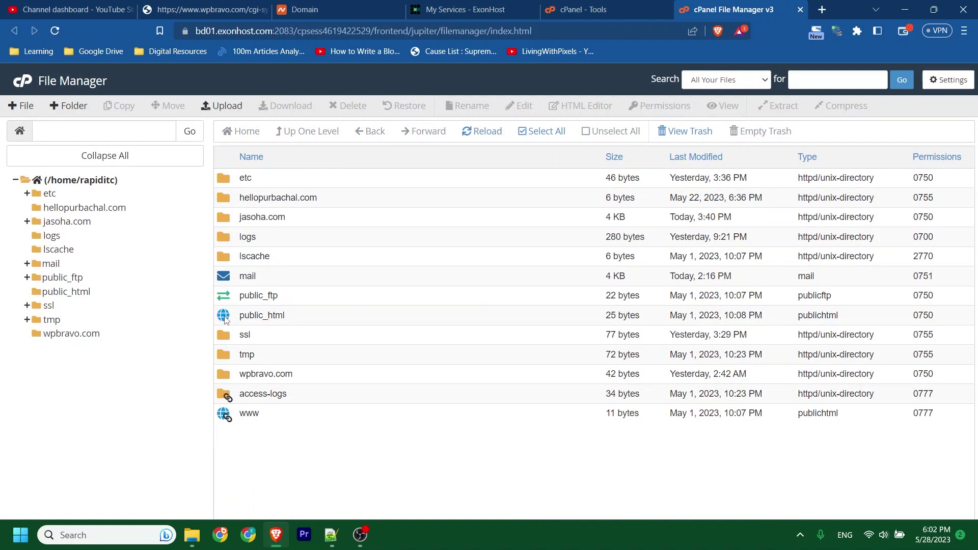
Move into the empty wpbravo.com folder and open its File Upload file picker
double_click(224, 316)
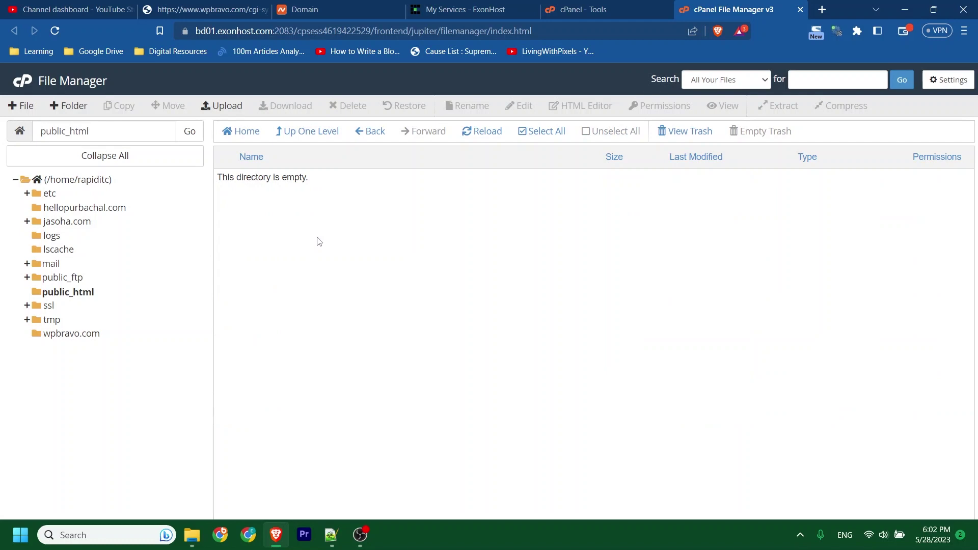
left_click(313, 134)
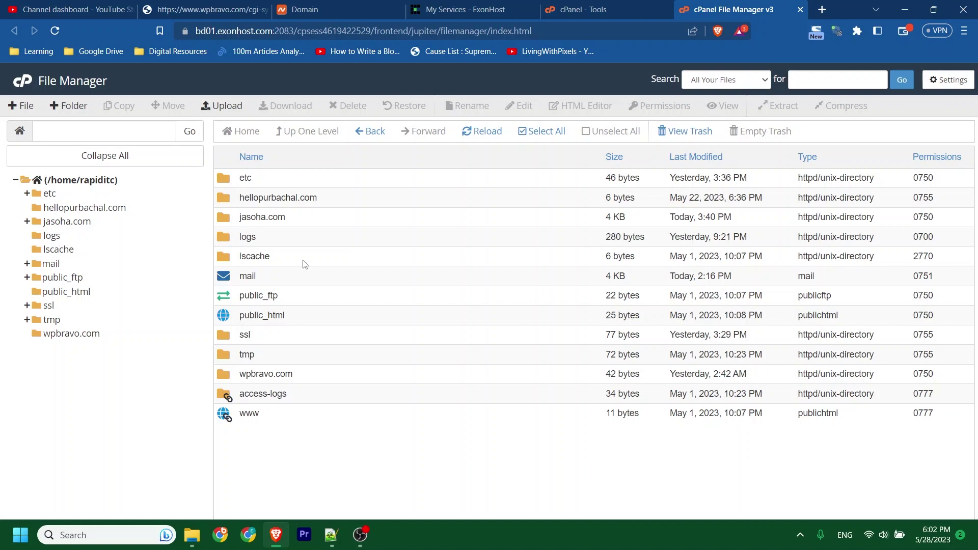
double_click(225, 378)
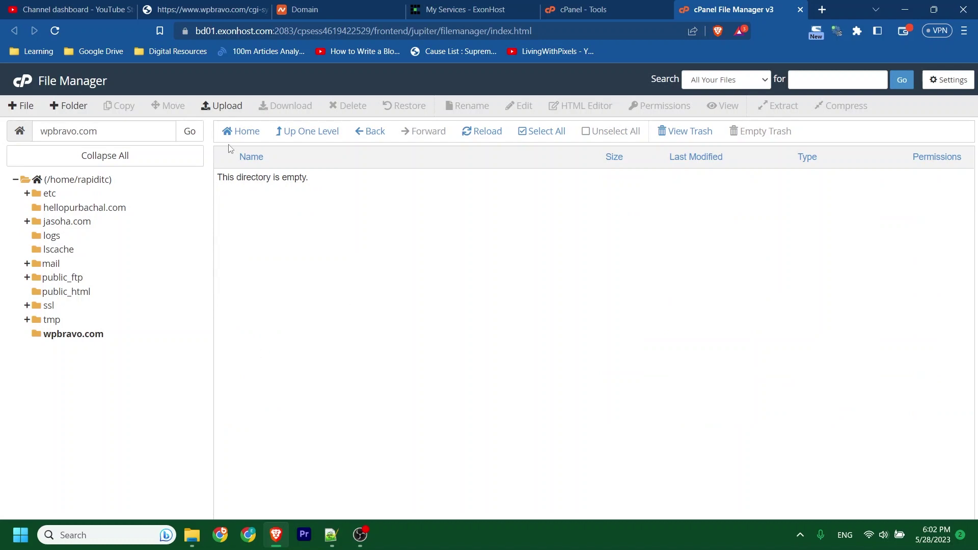
left_click(223, 105)
left_click(497, 290)
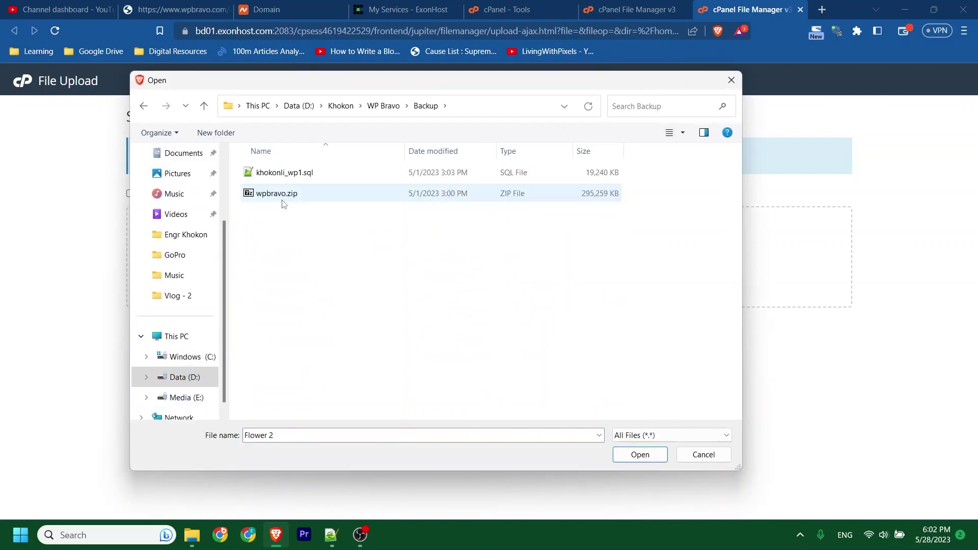
Upload the 288.34 MB wpbravo.zip to wpbravo.com and return to the File Manager listing
double_click(277, 197)
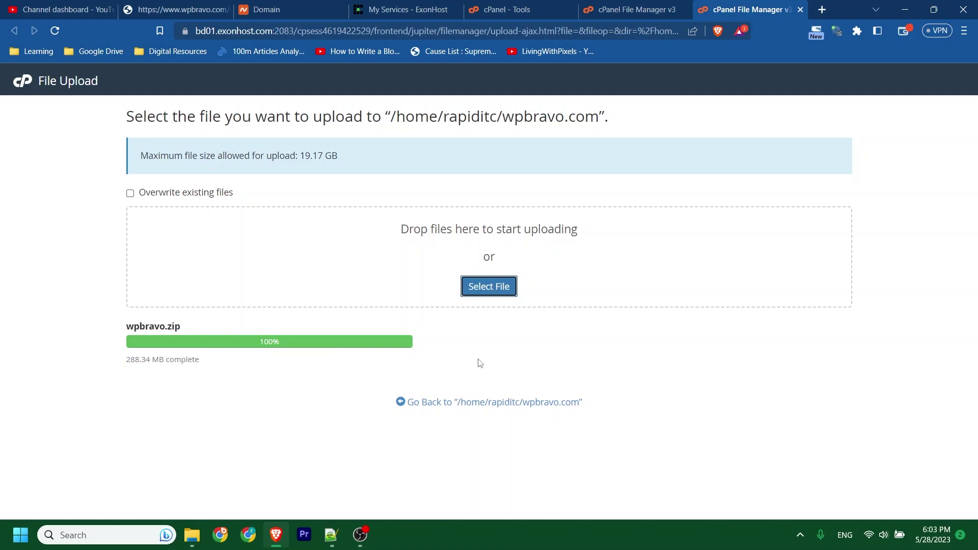
key("ctrl+shift+Tab")
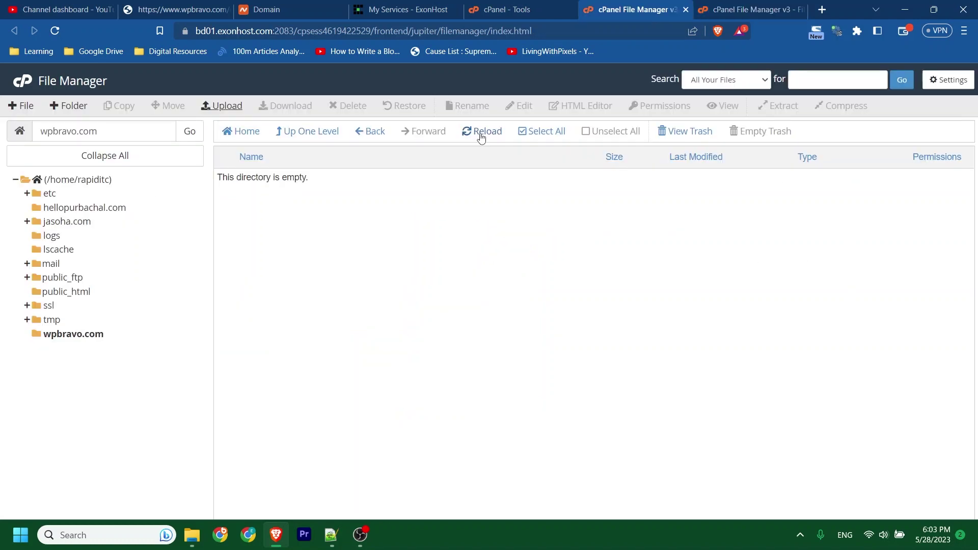
Reload the listing and extract wpbravo.zip into the wpbravo.com folder, then return to Tools
left_click(482, 132)
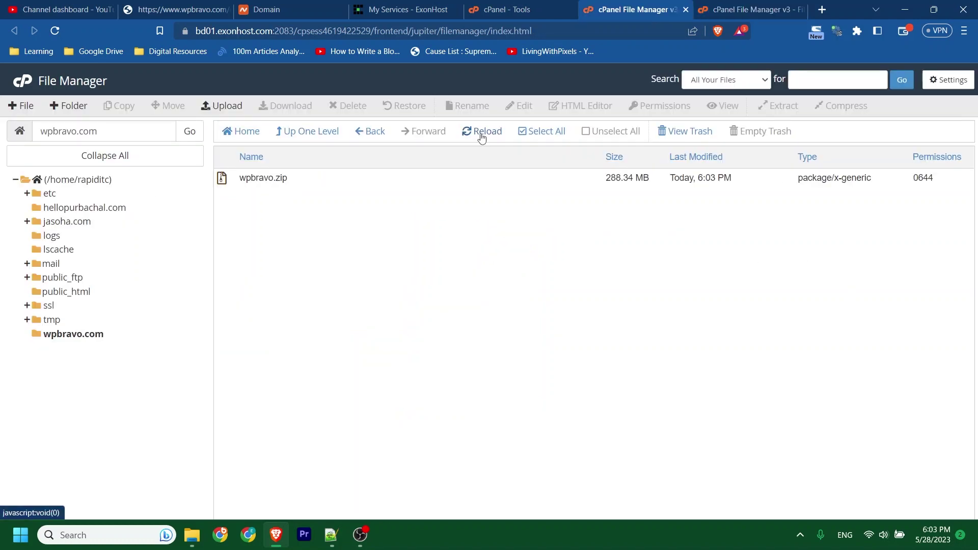
left_click(274, 183)
right_click(246, 177)
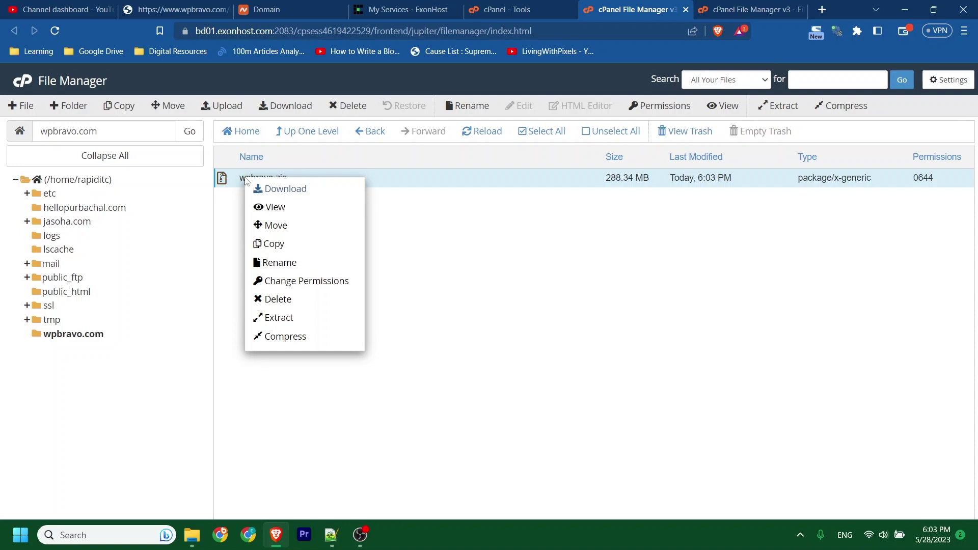
left_click(307, 326)
left_click(596, 358)
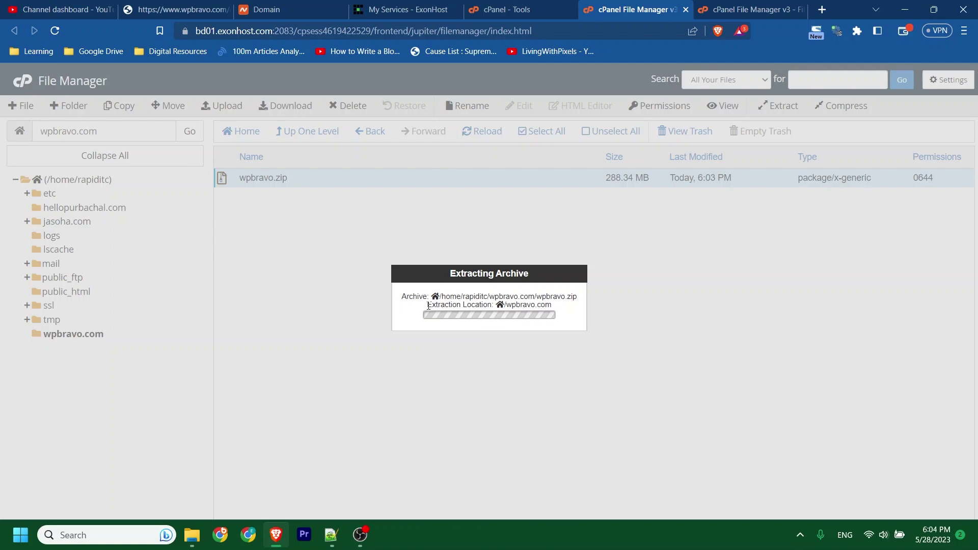
left_click(695, 422)
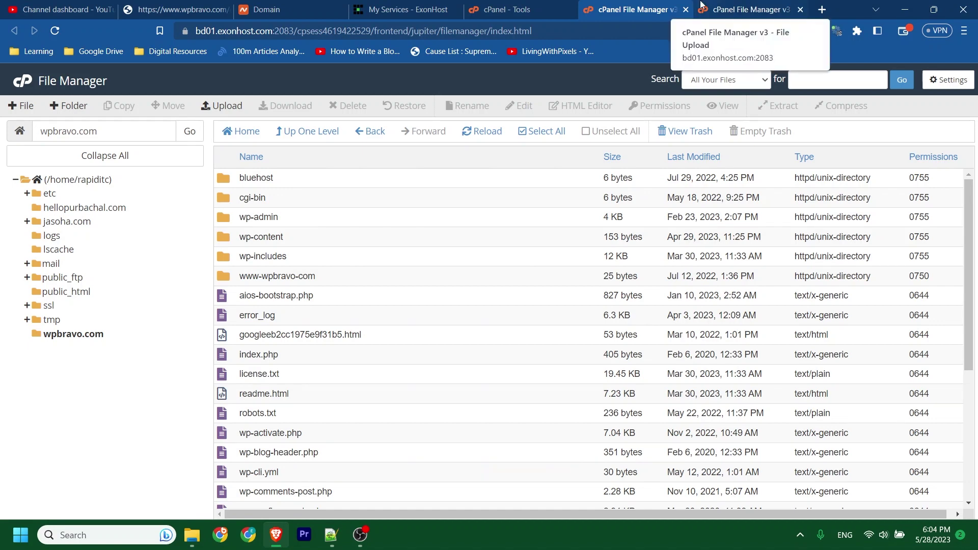
left_click(500, 6)
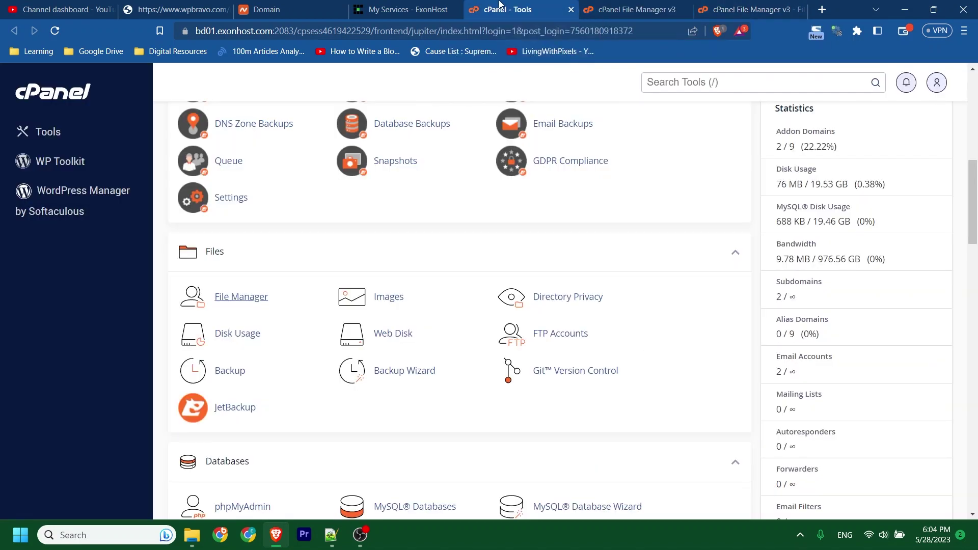
Create a new database in the MySQL Database Wizard and enter the new user's name
scroll(224, 209, "down", 5)
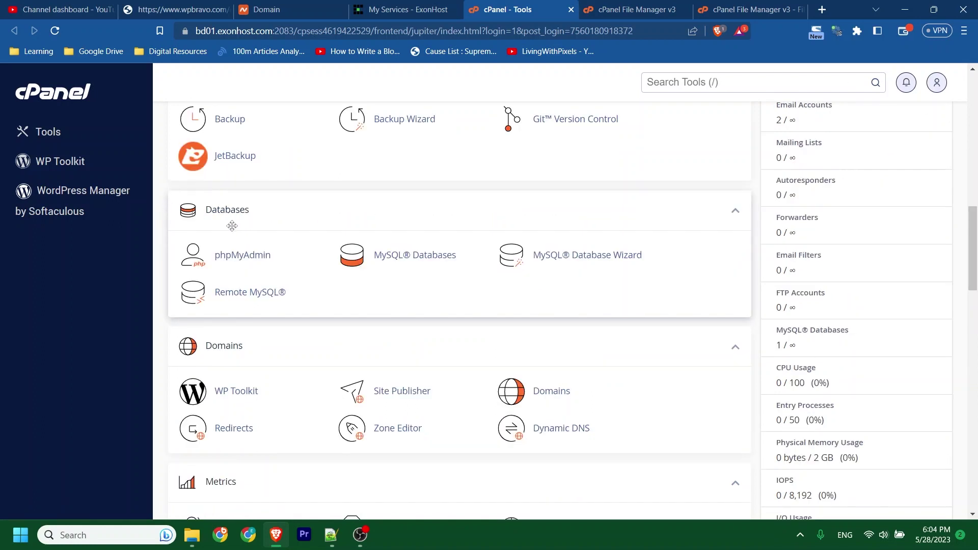
left_click(582, 256)
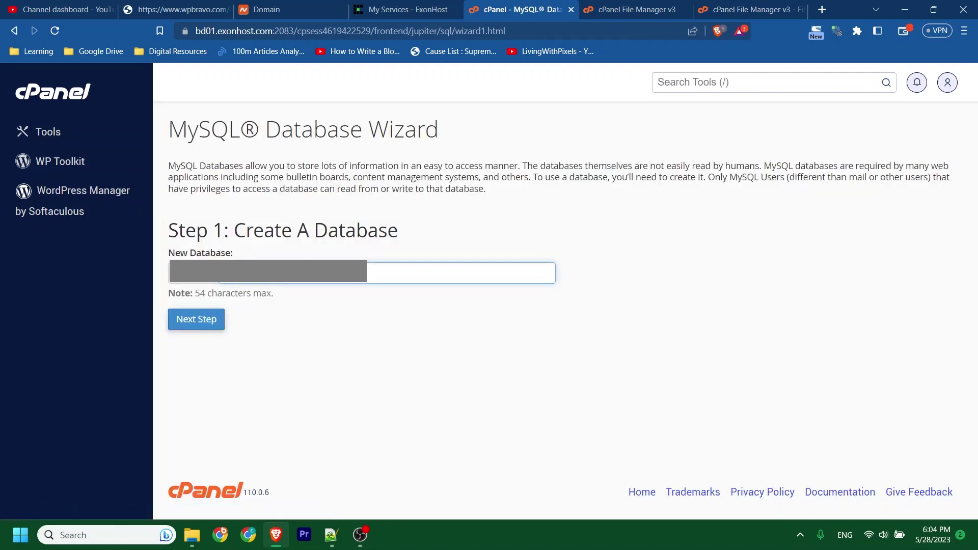
left_click(200, 322)
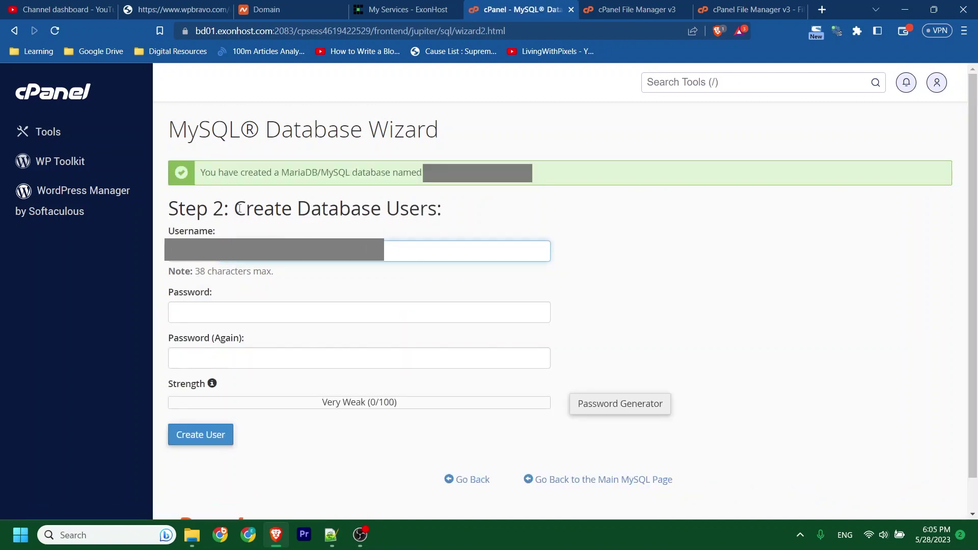
left_click(509, 216)
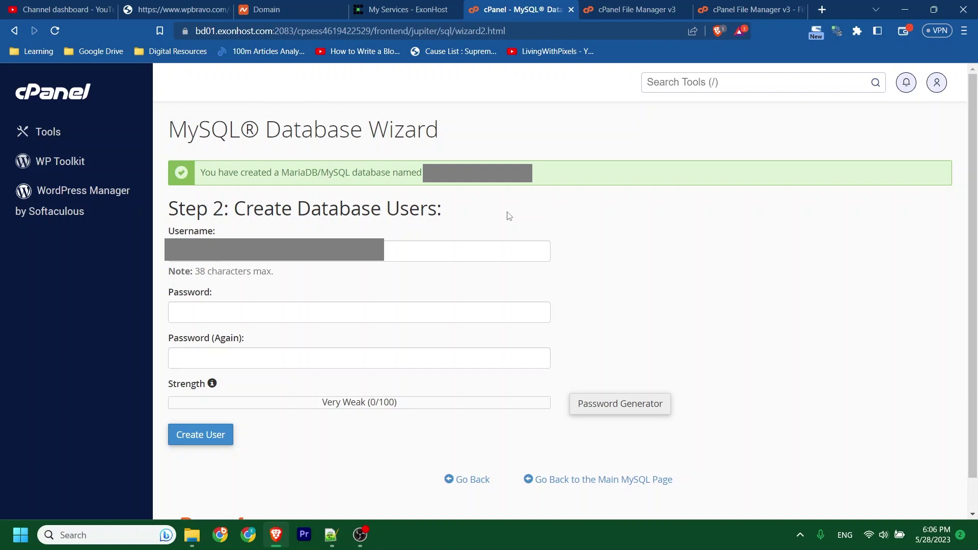
left_click(202, 312)
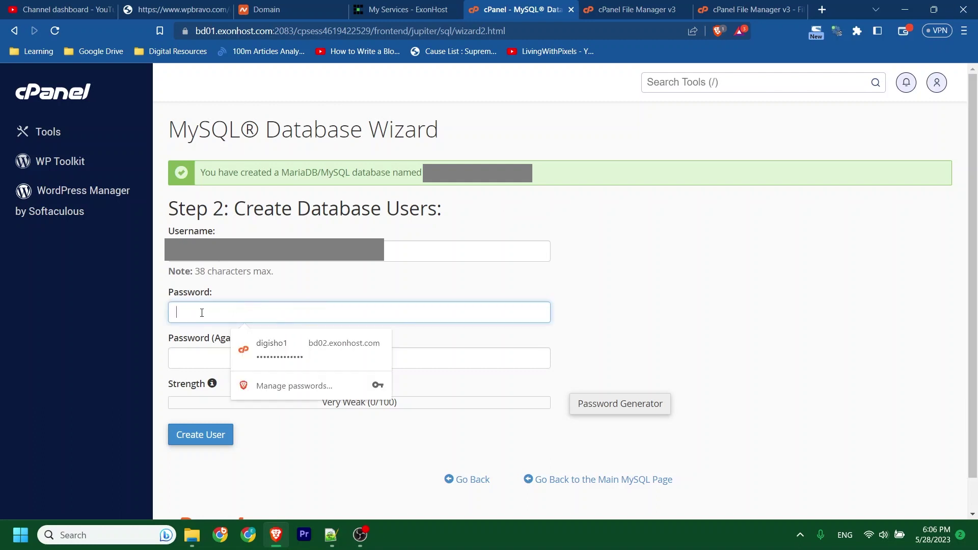
Enter and confirm the user's Very Strong (100/100) password copied from the Notepad++ notes
left_click(699, 284)
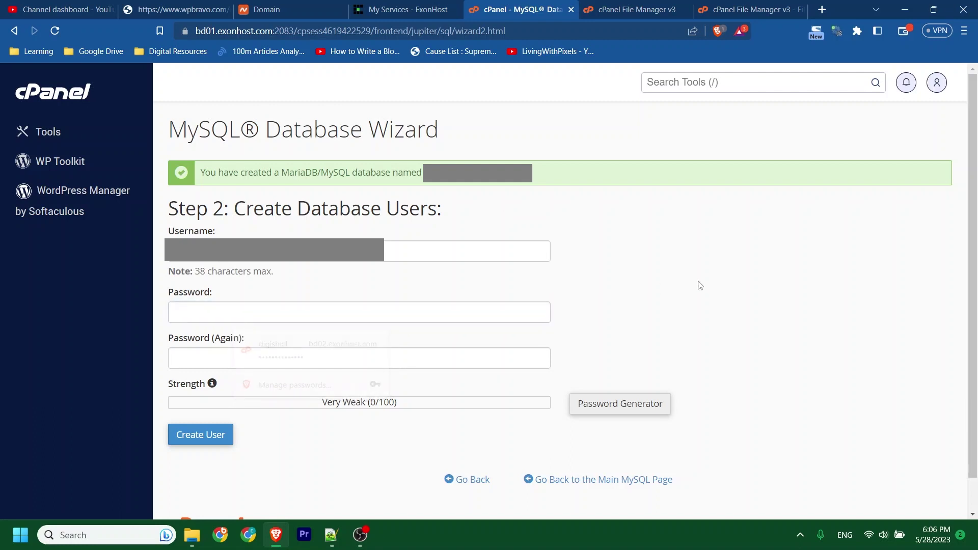
left_click(624, 403)
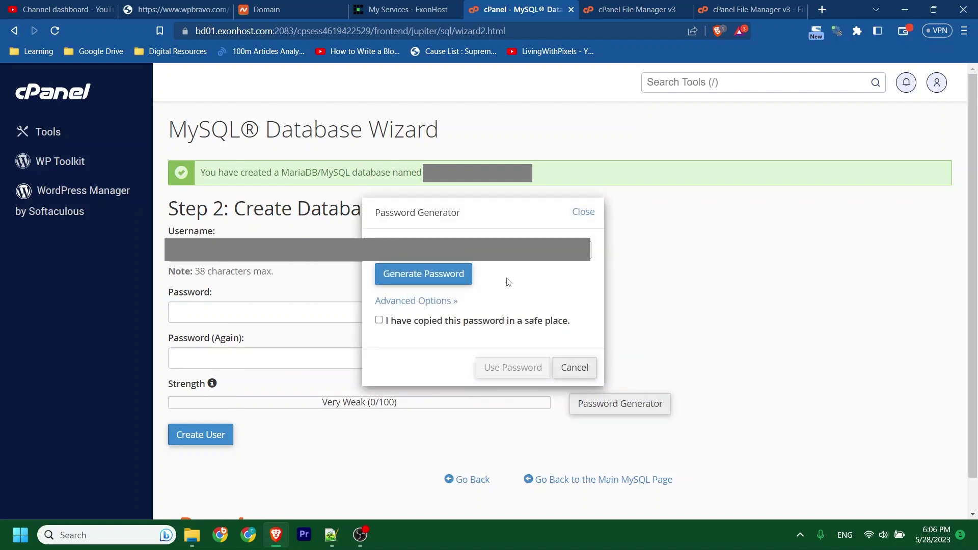
key("alt+Tab")
key("ctrl+a")
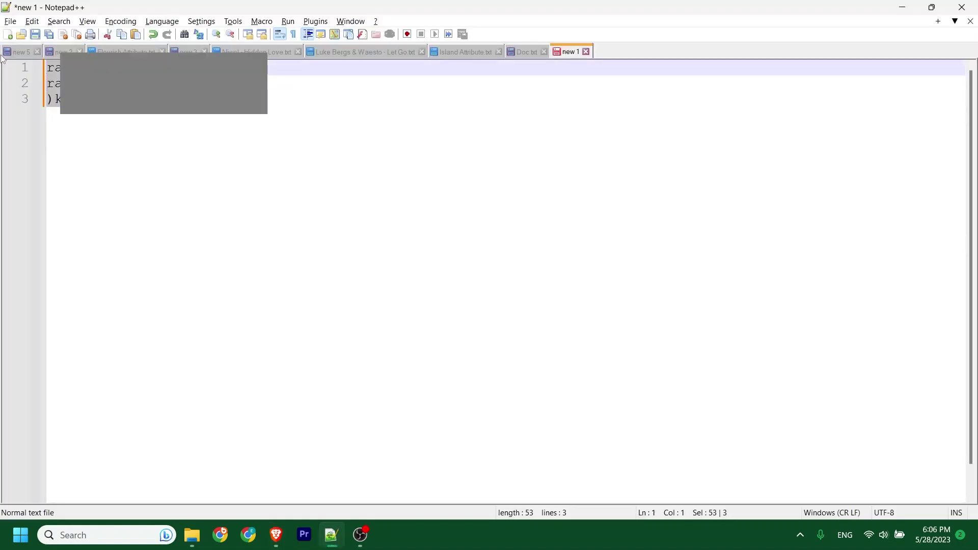
key("alt+Tab")
key("alt+Tab")
key("alt+Tab")
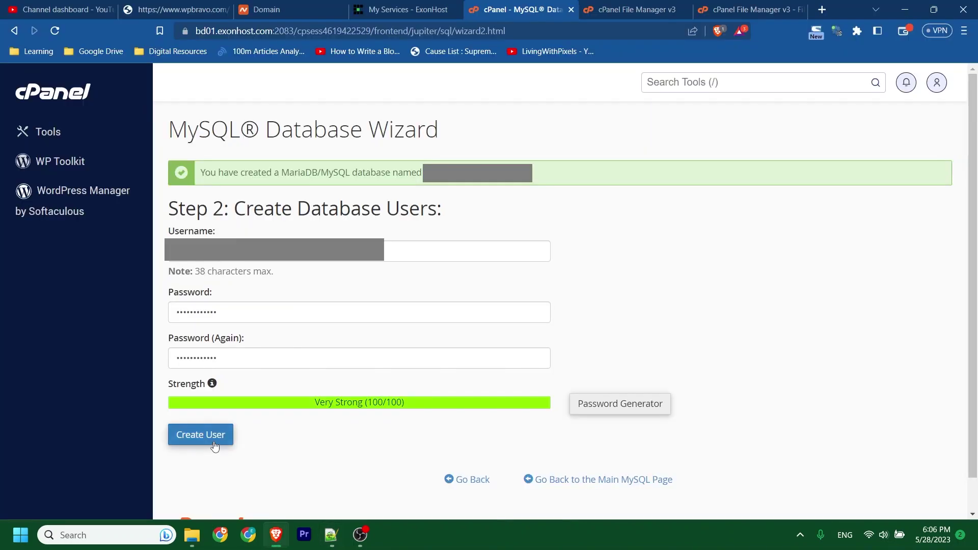
Create the database user, grant it ALL PRIVILEGES on the new database, and return to Tools
left_click(215, 445)
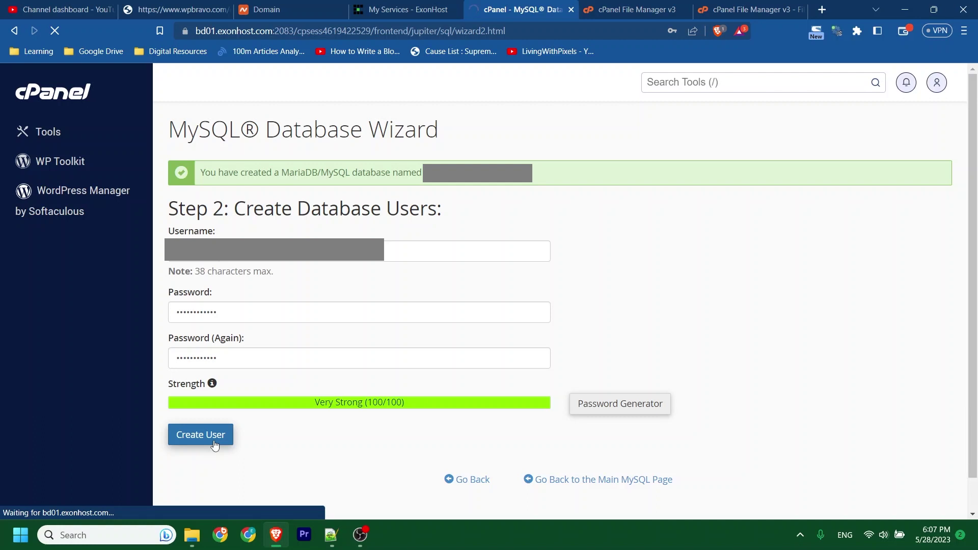
left_click(196, 272)
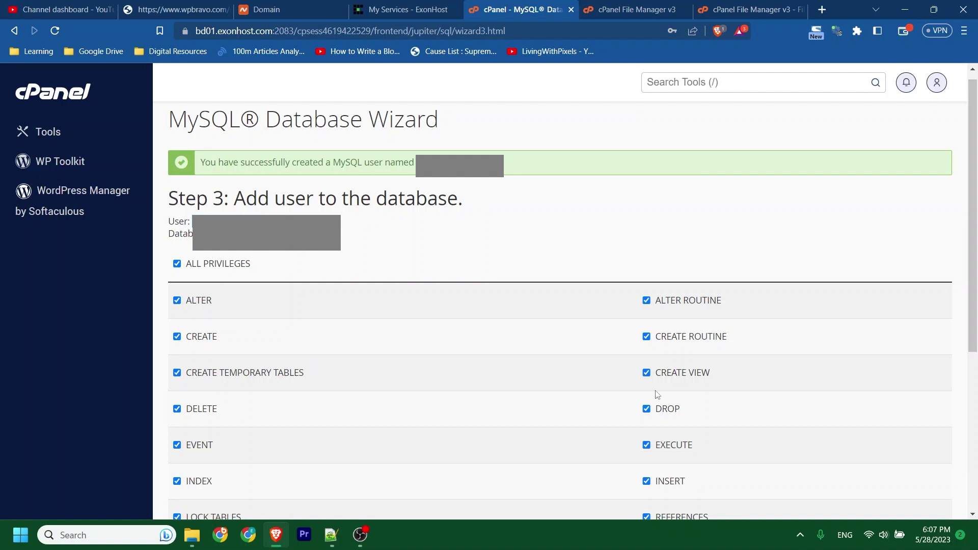
scroll(520, 462, "down", 5)
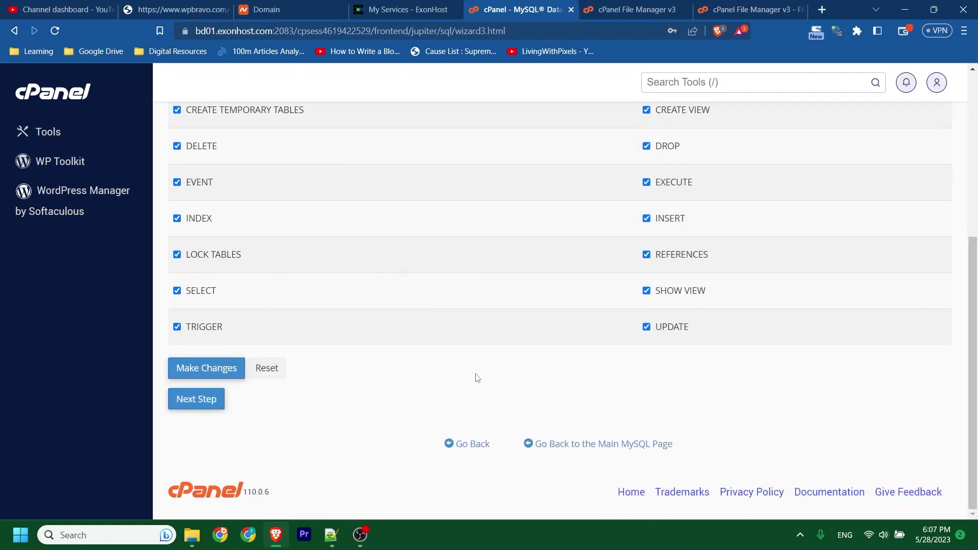
left_click(225, 371)
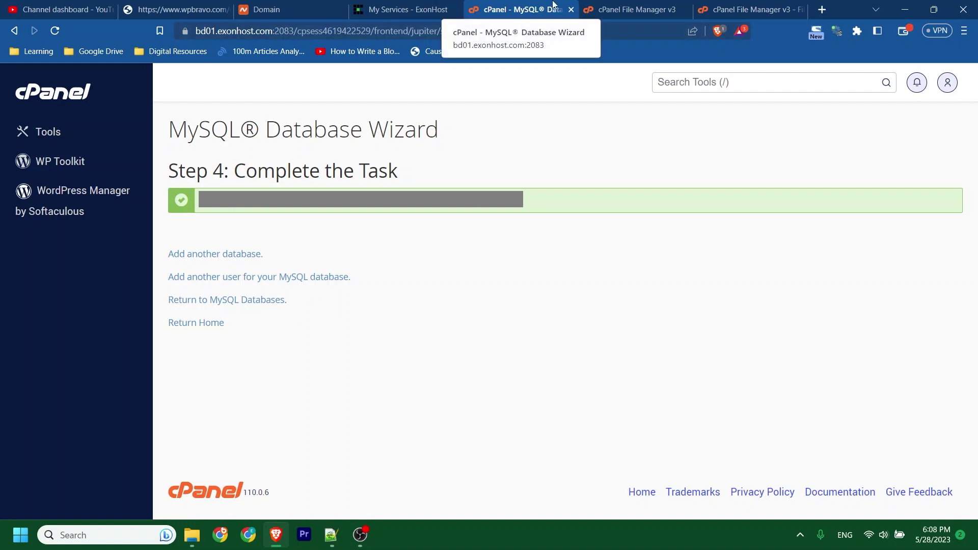
key("alt+Left")
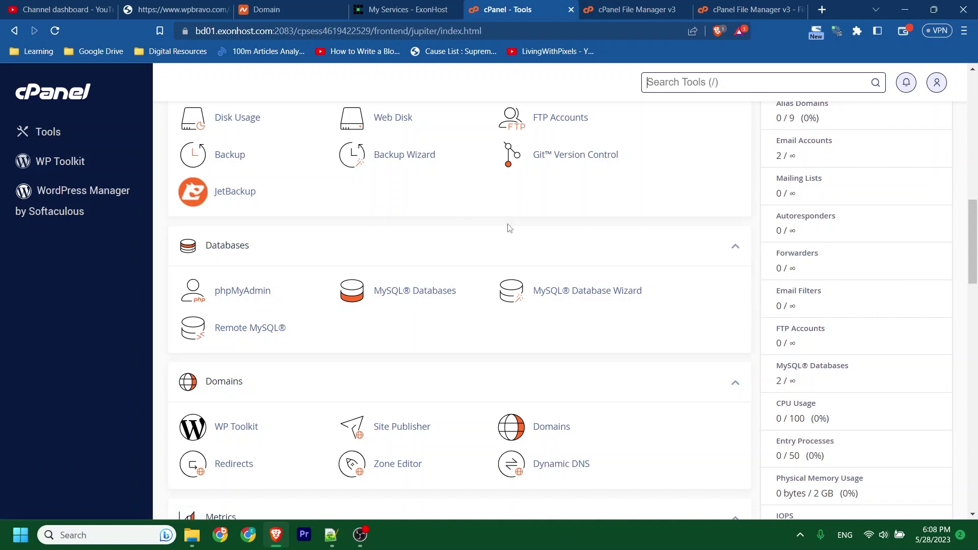
Import the .sql backup into the new WordPress database in phpMyAdmin (662 queries executed)
left_click(254, 295)
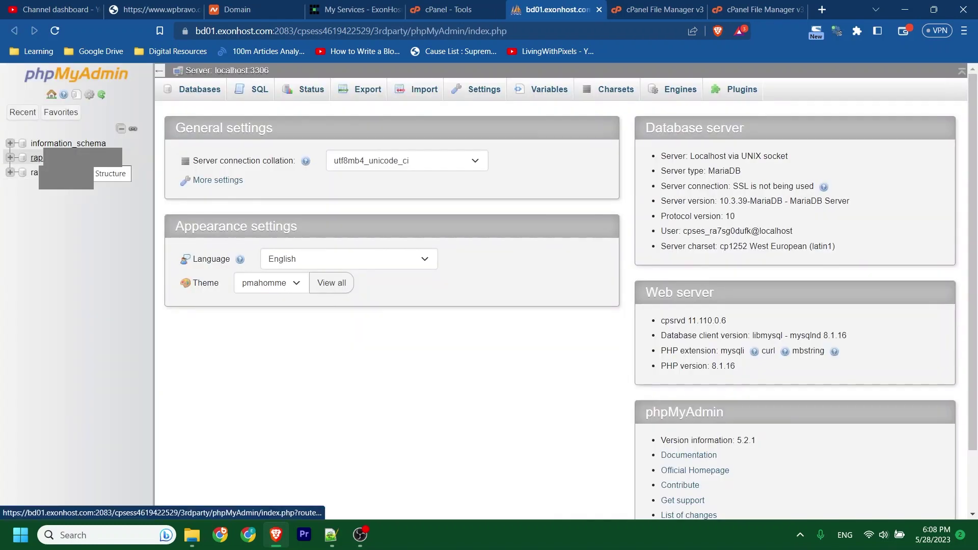
left_click(61, 157)
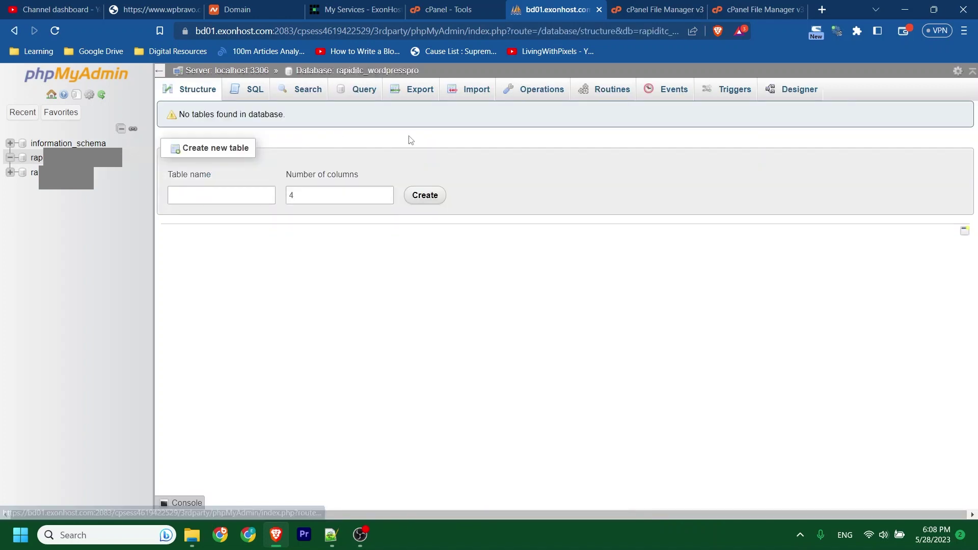
left_click(475, 96)
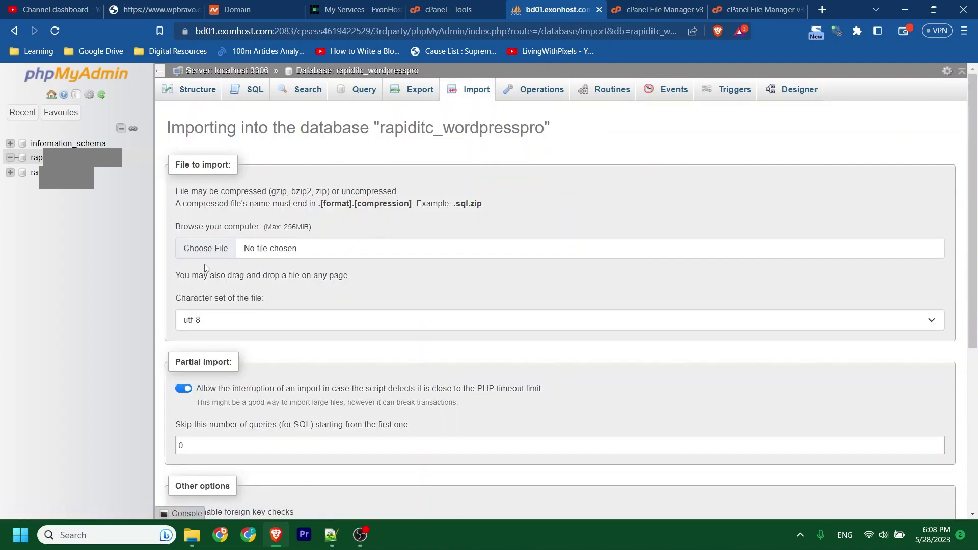
left_click(206, 250)
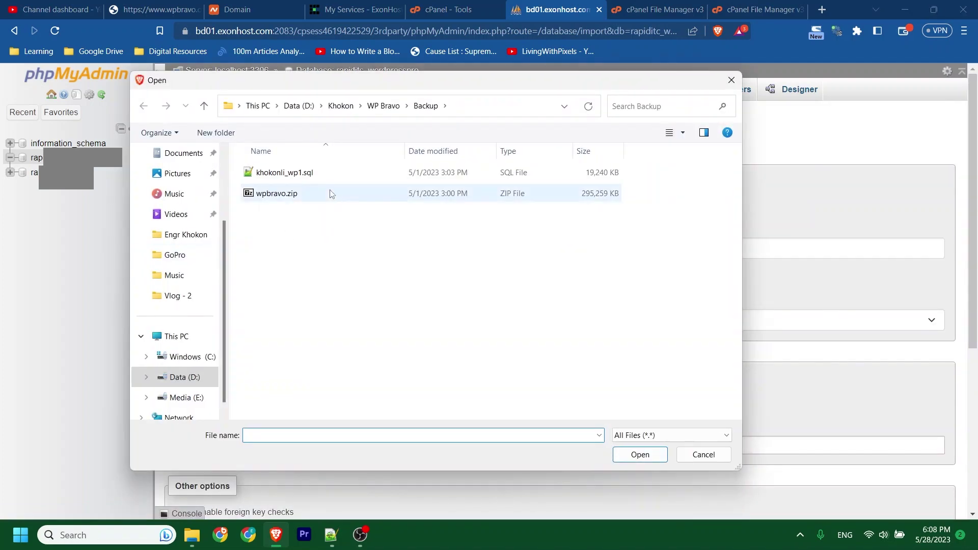
double_click(301, 172)
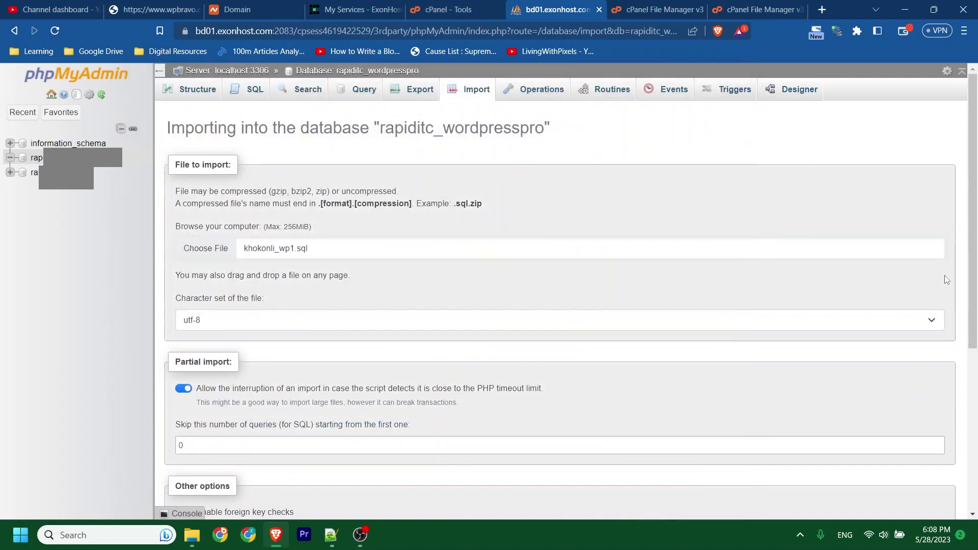
scroll(385, 432, "down", 5)
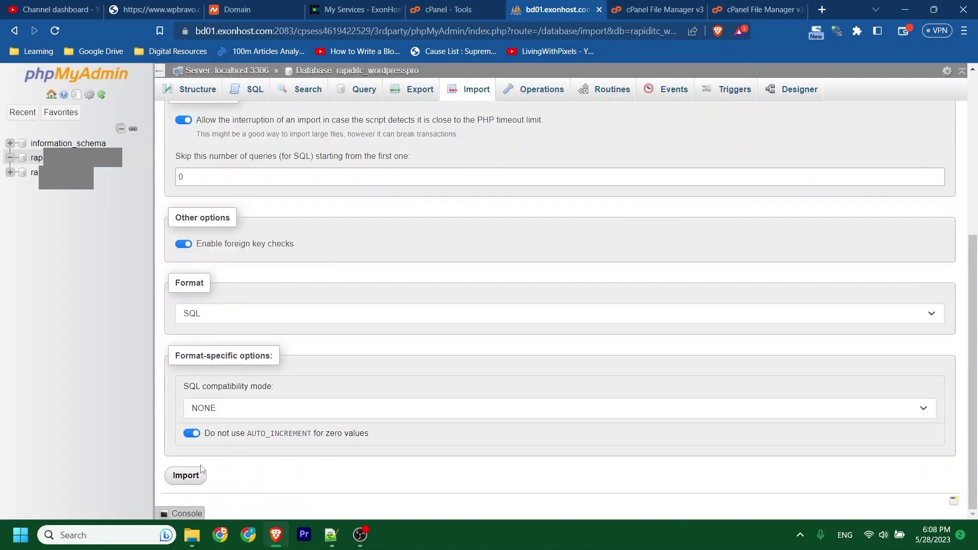
left_click(184, 476)
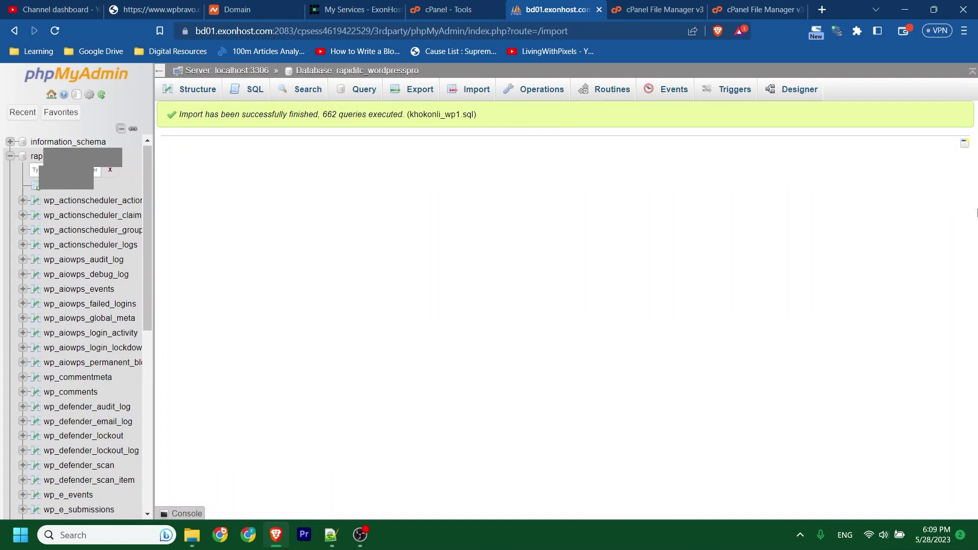
key("ctrl+t")
Check wpbravo.com in the browser, then select wp-config.php in File Manager's wpbravo.com folder
type("wp")
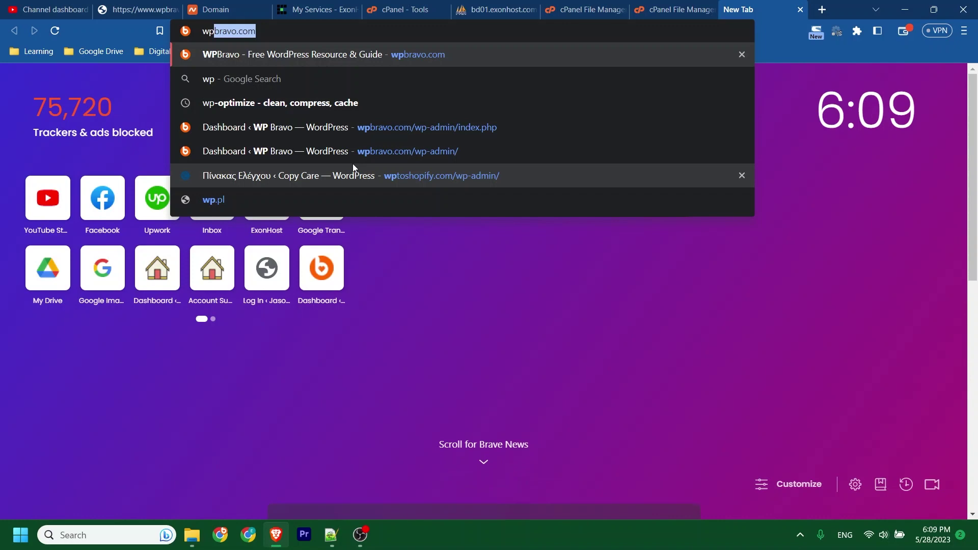
key("Return")
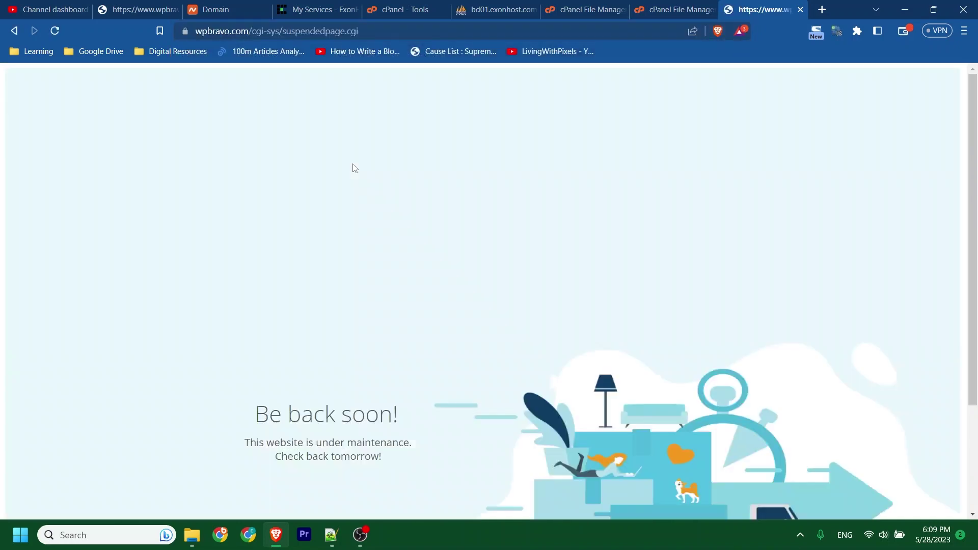
left_click(579, 6)
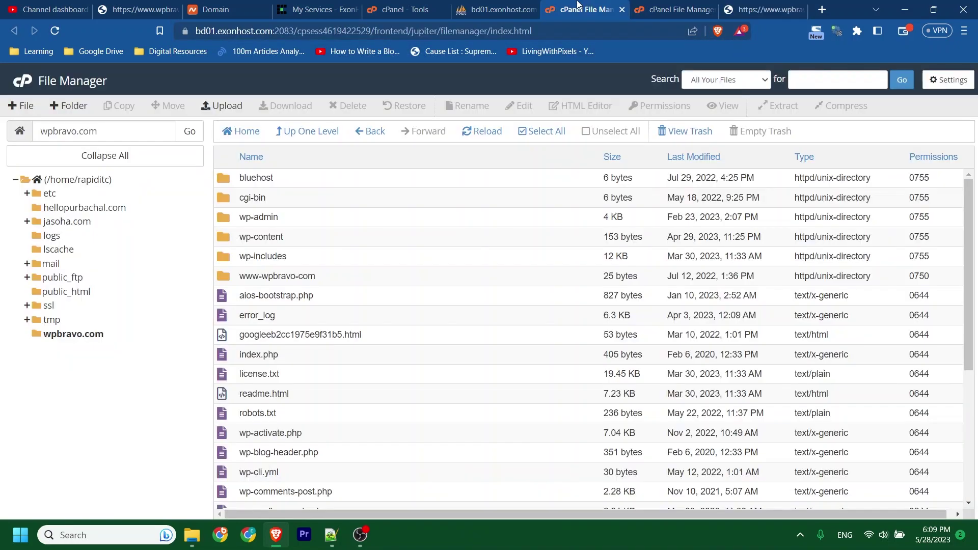
scroll(267, 432, "down", 2)
left_click(268, 432)
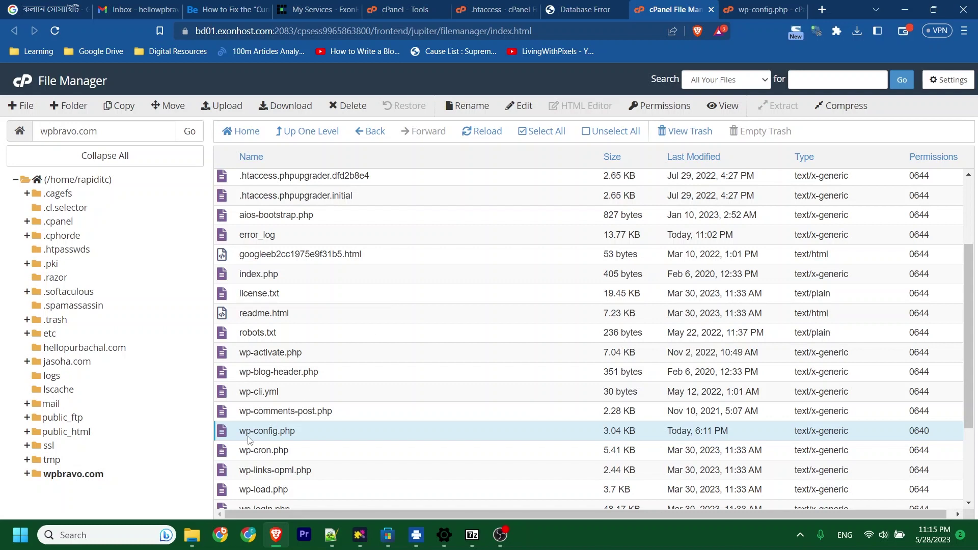
Open wp-config.php in the cPanel editor and mark the DB_NAME, DB_USER and DB_PASSWORD values
right_click(293, 434)
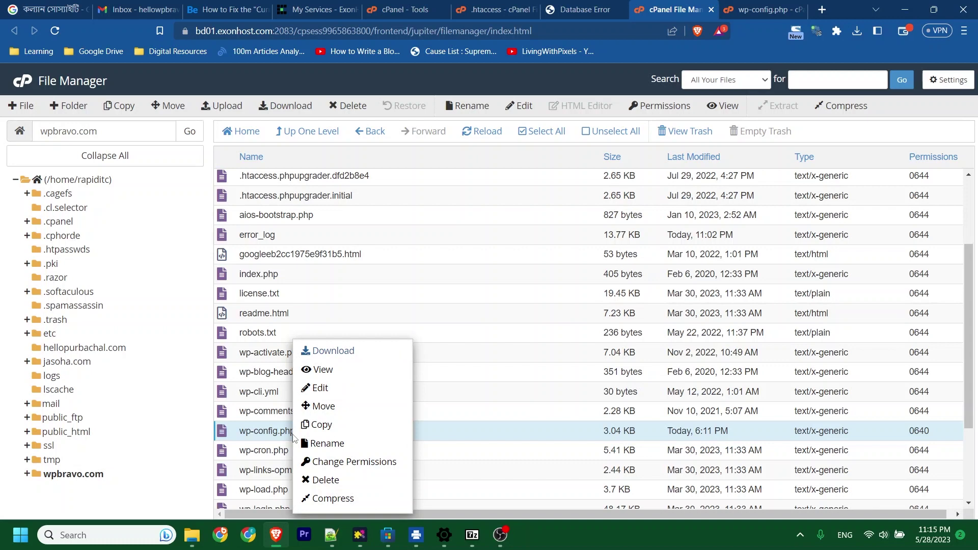
left_click(334, 393)
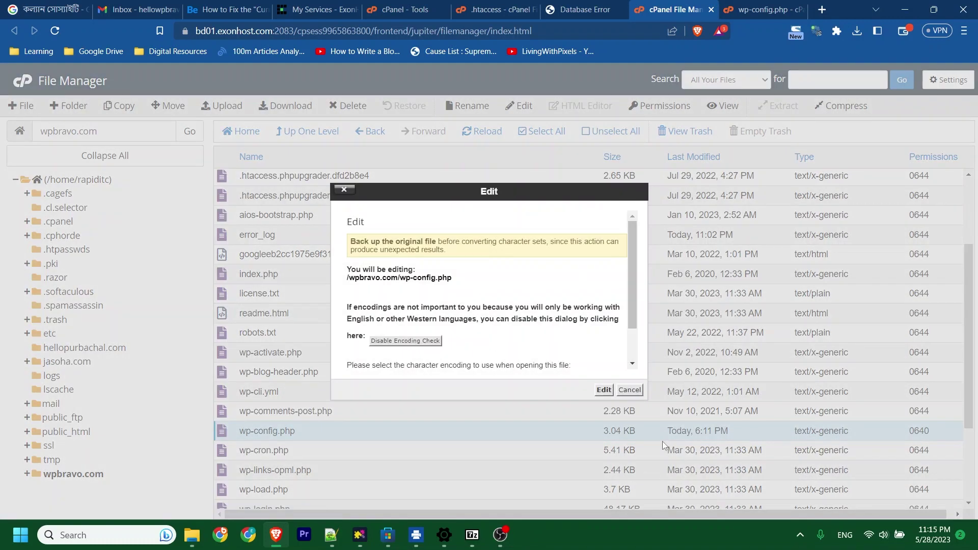
left_click(605, 391)
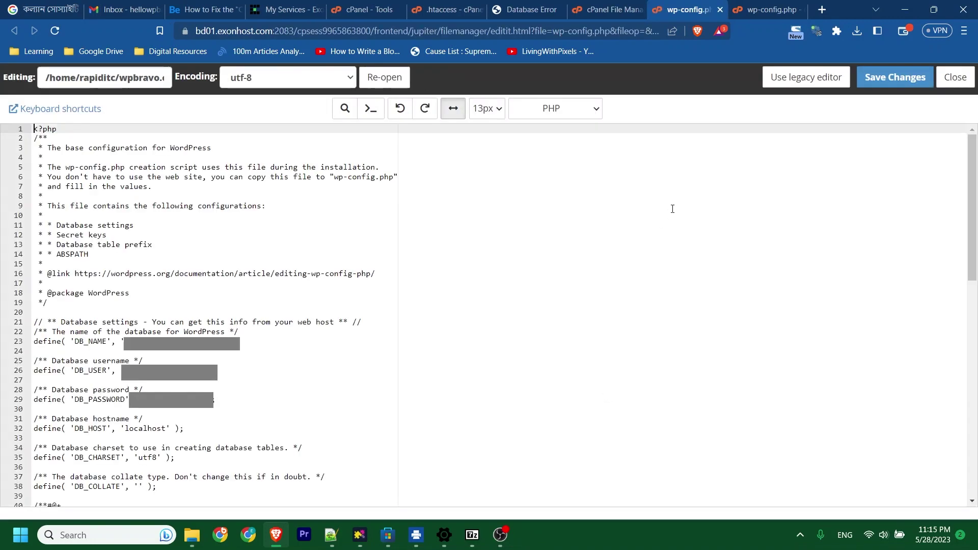
left_click_drag(111, 341, 75, 341)
left_click_drag(110, 370, 84, 370)
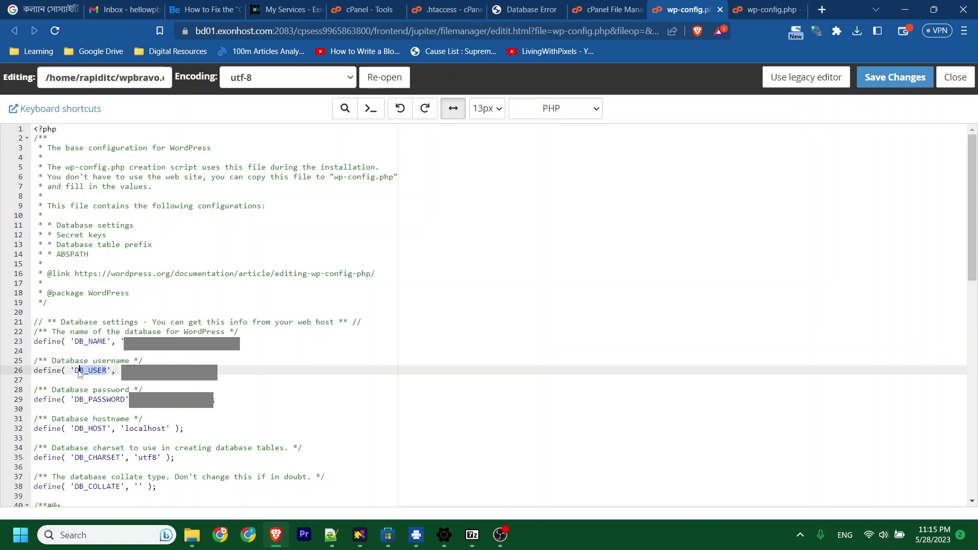
left_click_drag(128, 400, 75, 400)
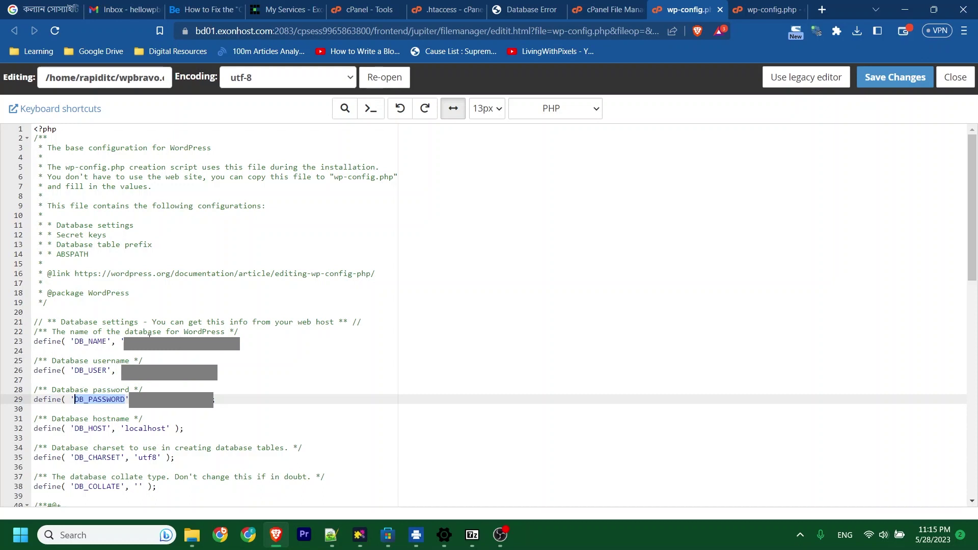
Copy the new database username and password from Notepad++ into wp-config.php and save it
key("alt+Tab")
key("alt+Tab")
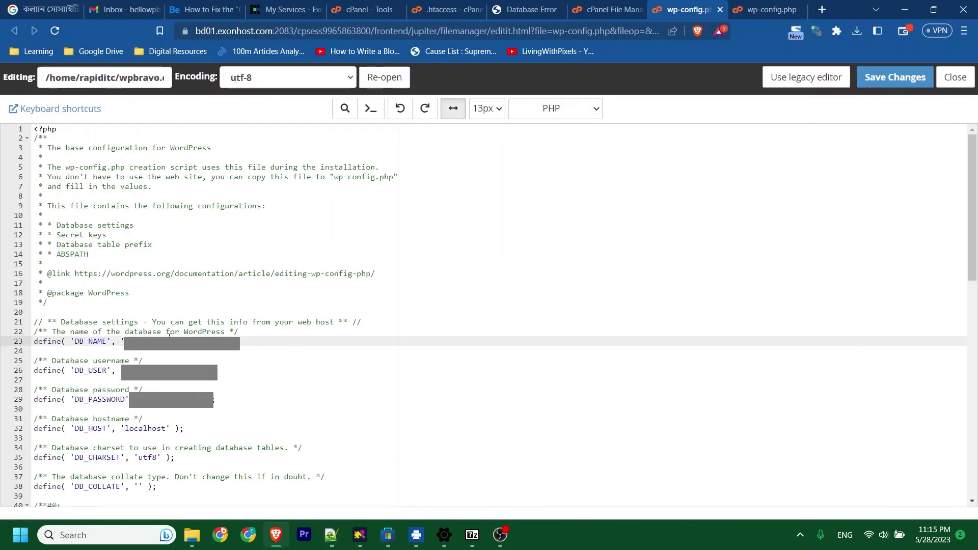
key("alt+Tab")
left_click_drag(143, 83, 50, 86)
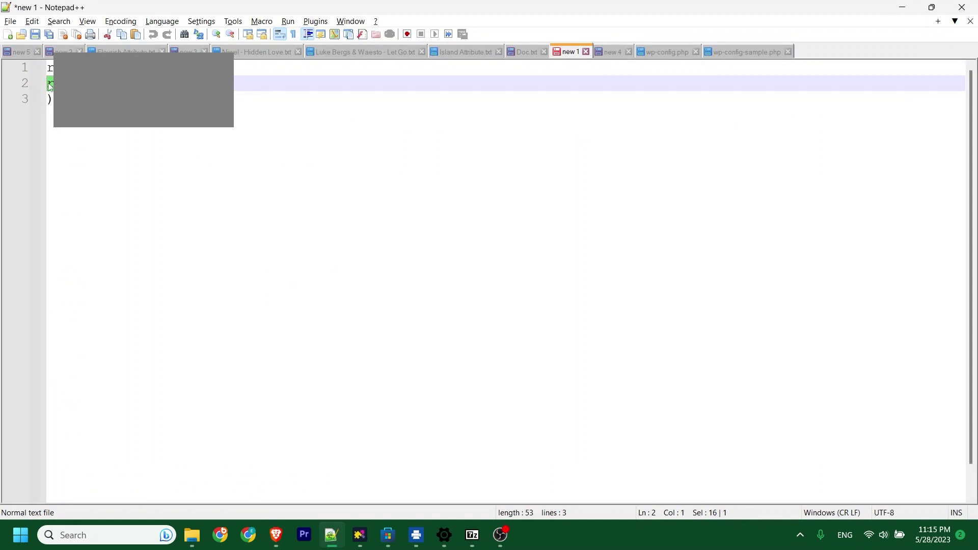
key("alt+Tab")
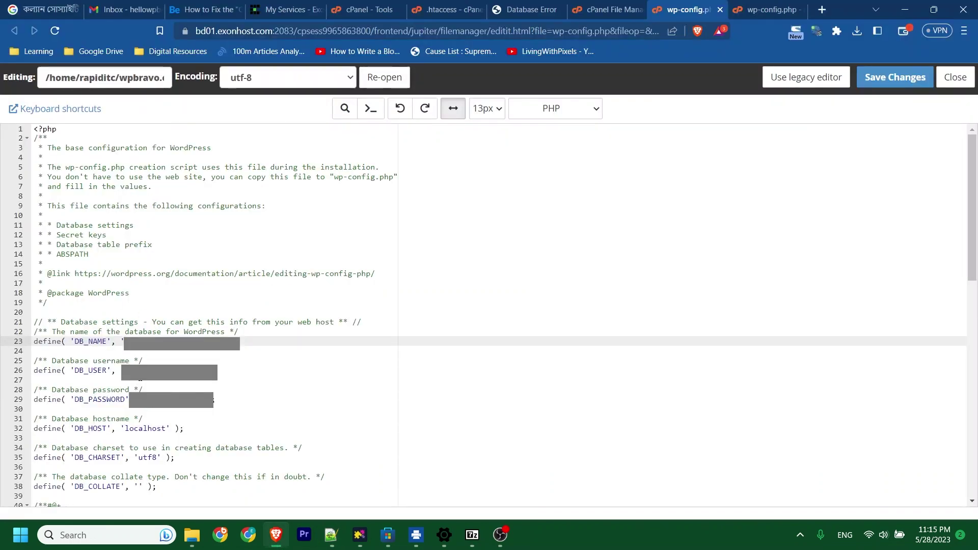
key("Down")
key("Down")
key("Down")
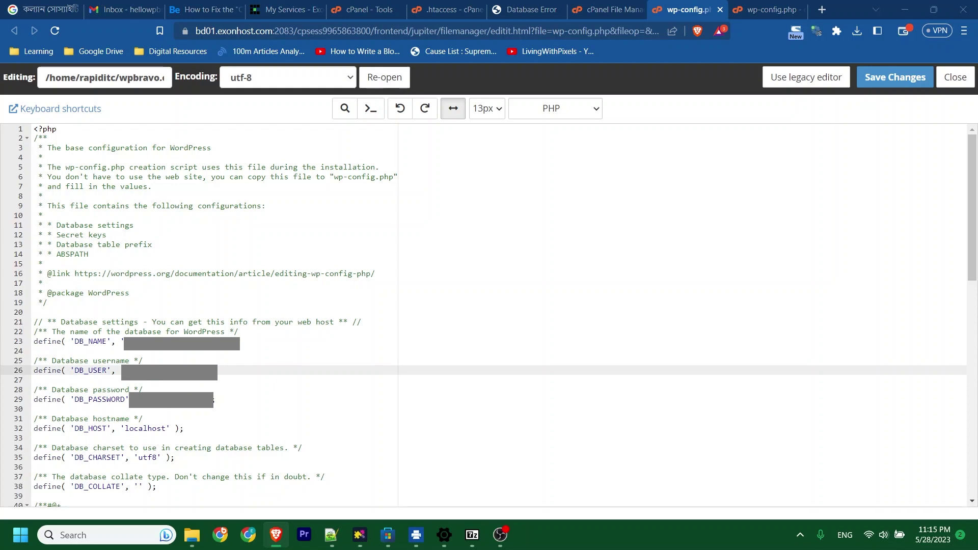
key("alt+Tab")
left_click(16, 99)
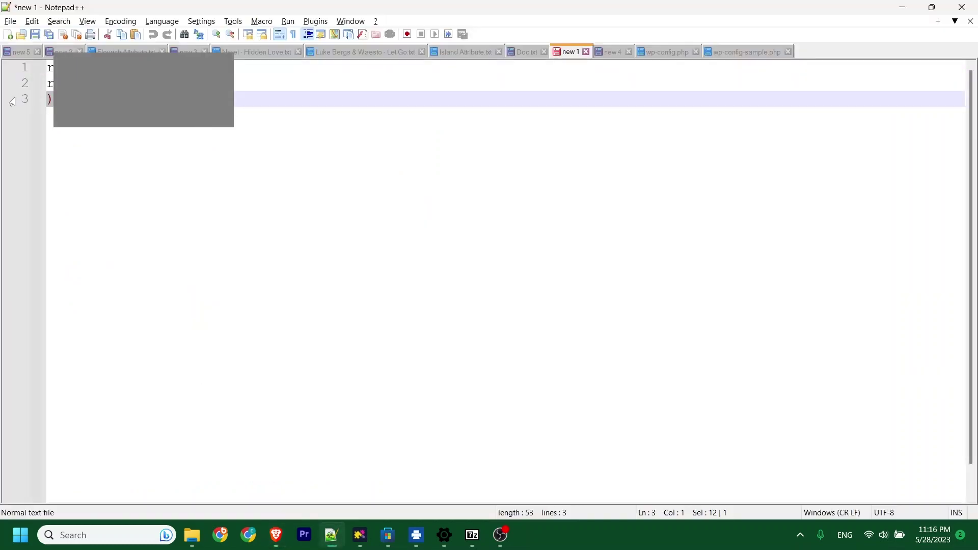
key("alt+Tab")
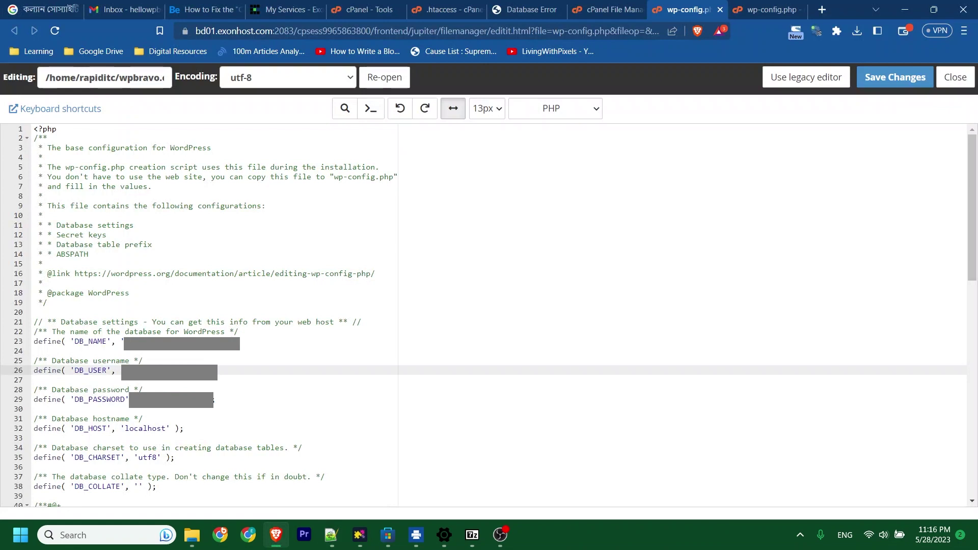
left_click(214, 400)
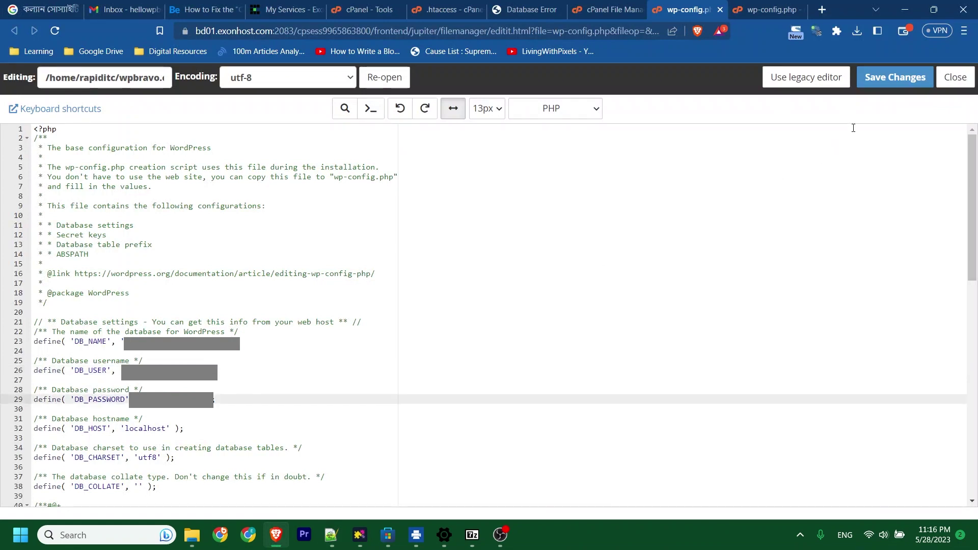
left_click(885, 89)
Load wpbravo.com in a new tab to confirm the site now works
key("ctrl+t")
type("wpbravo.com")
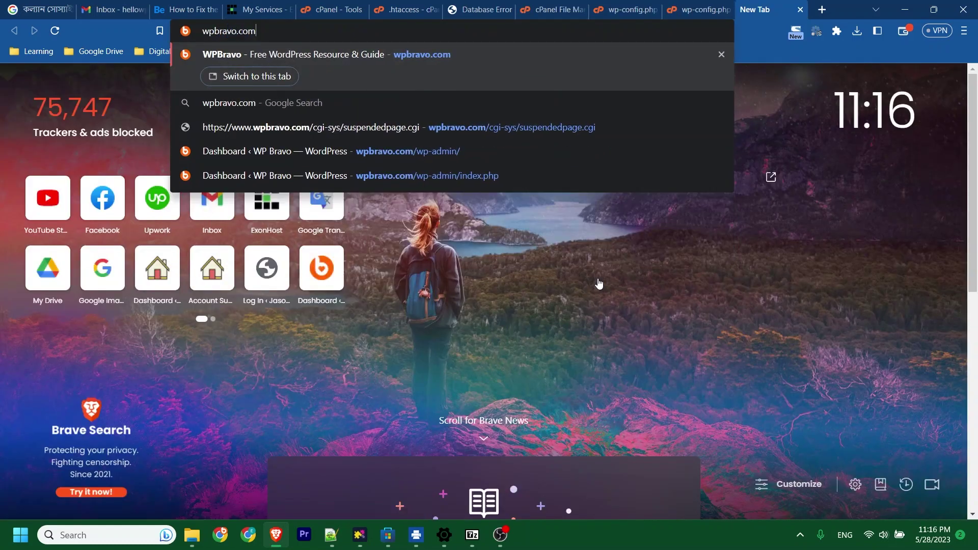
key("Return")
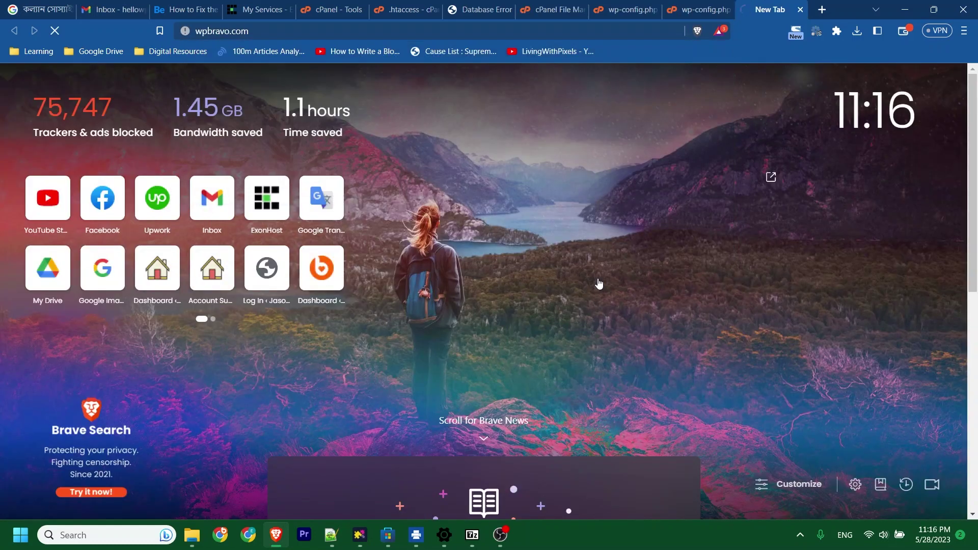